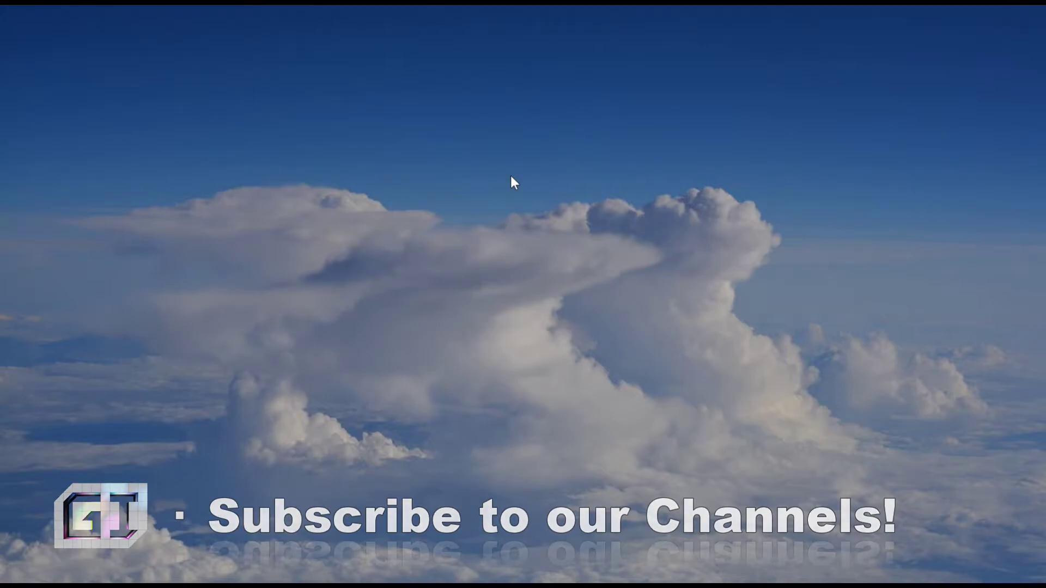
# - Search 'ins' from the Start menu and launch the Inställningar app
pyautogui.press('super')
pyautogui.write('ins')
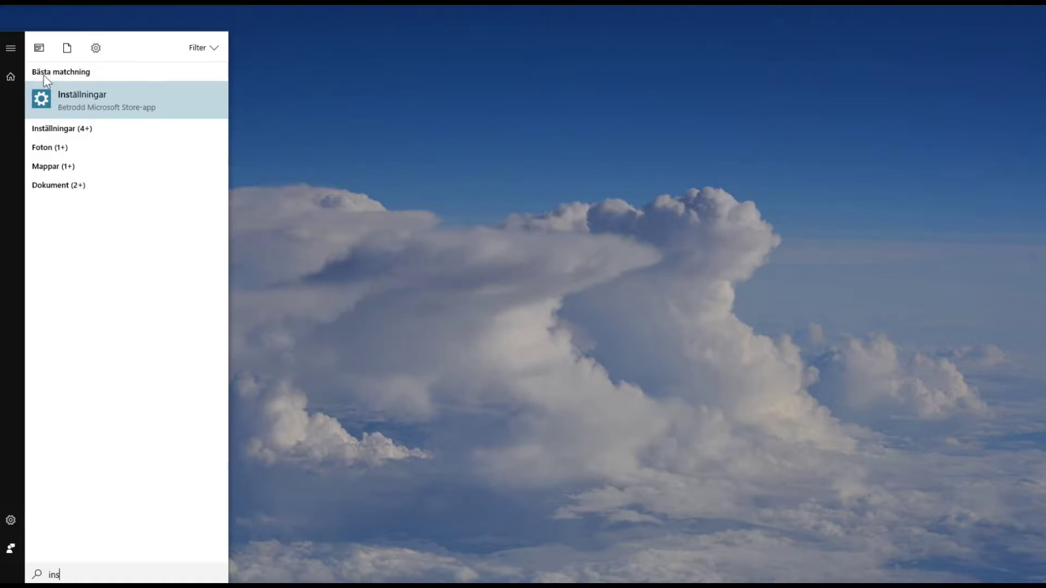
pyautogui.click(155, 93)
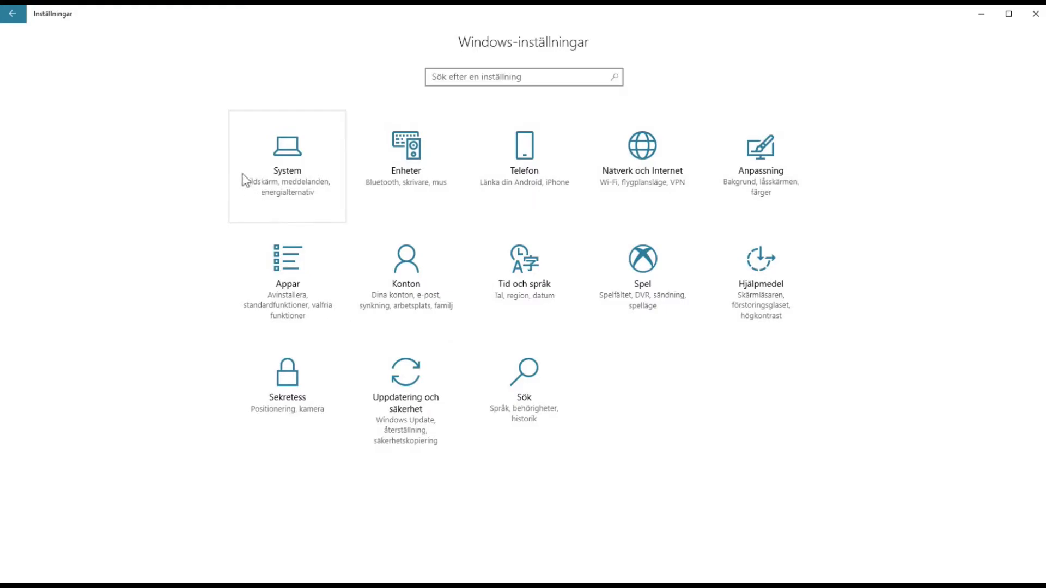
# - Open System to show the Visningsalternativ page at 1920 × 1080 and 100% scaling
pyautogui.click(290, 158)
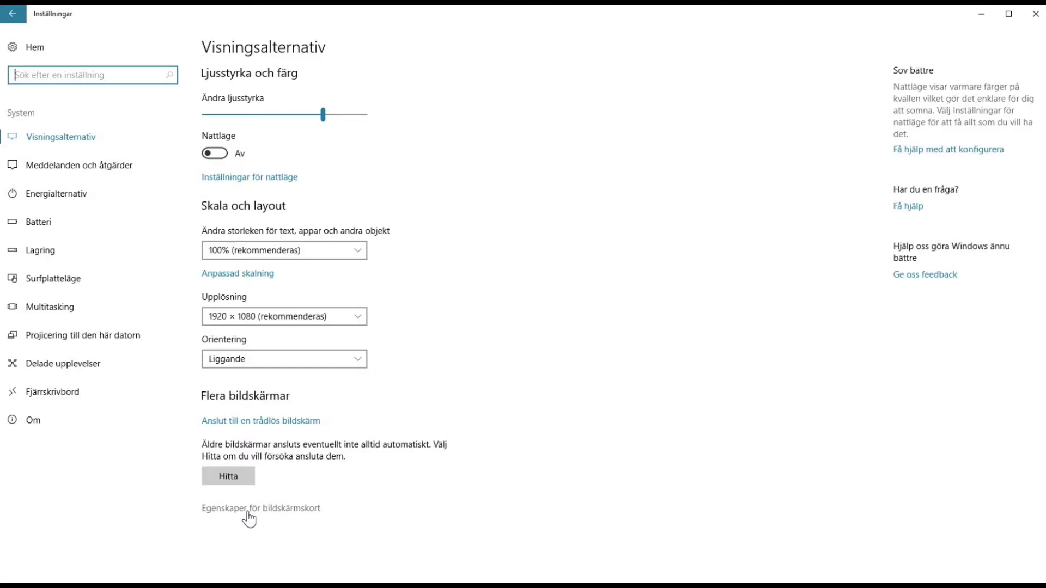
# - Open the display adapter properties, showing Intel(R) HD Graphics 620, and move the window aside
pyautogui.click(301, 519)
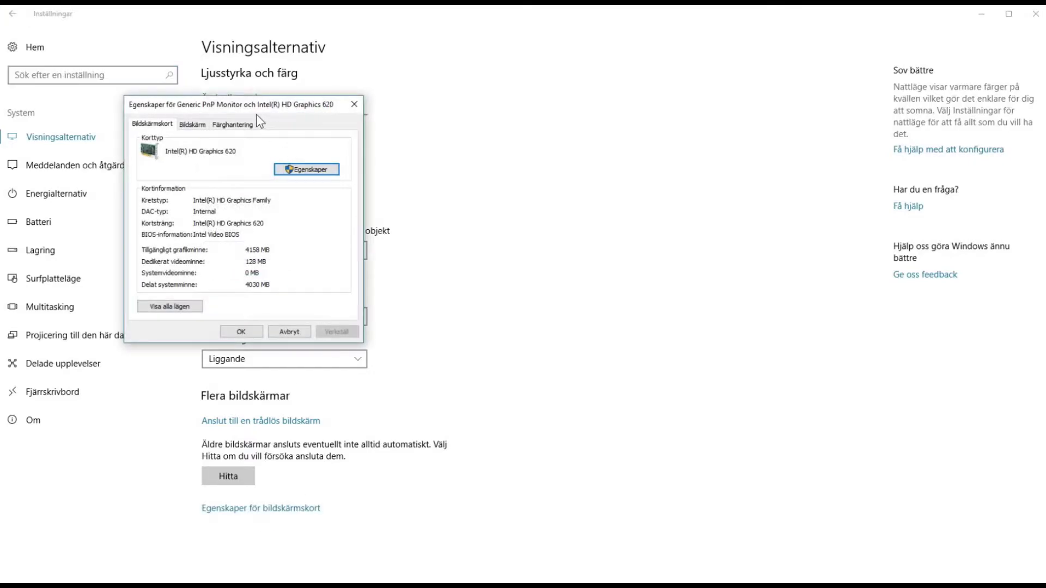
pyautogui.moveTo(251, 108); pyautogui.dragTo(538, 89)
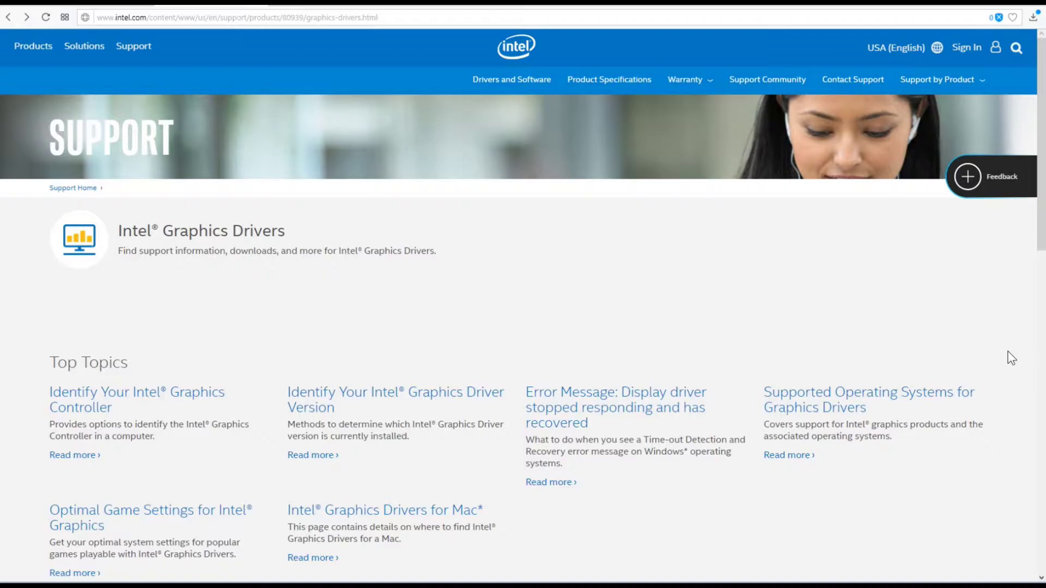
# - Expand the 7th Generation graphics list, then open the 6th Generation Intel Processors graphics page
pyautogui.scroll(-3, 1011, 357)
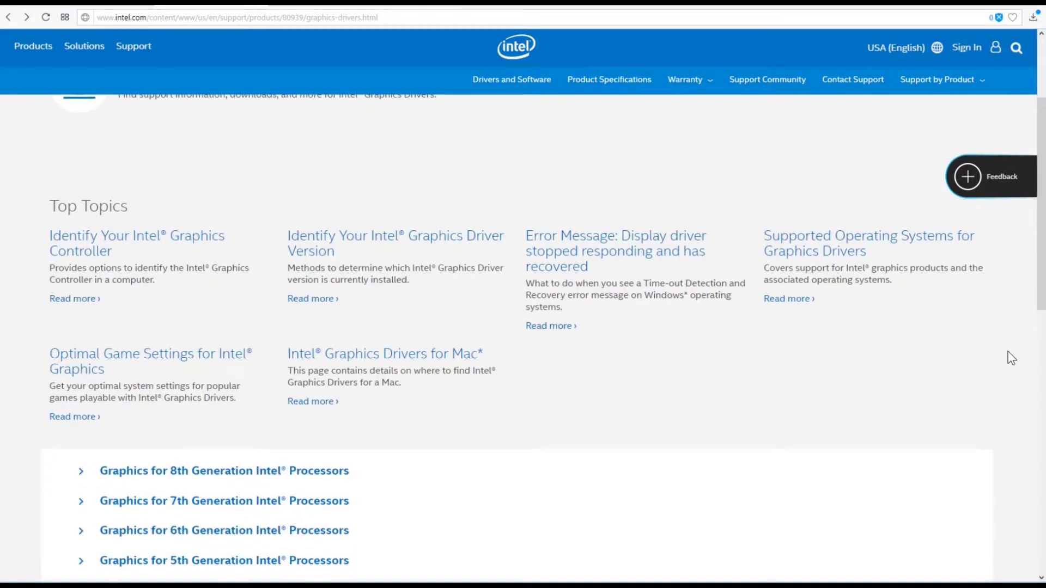
pyautogui.scroll(-2, 1011, 357)
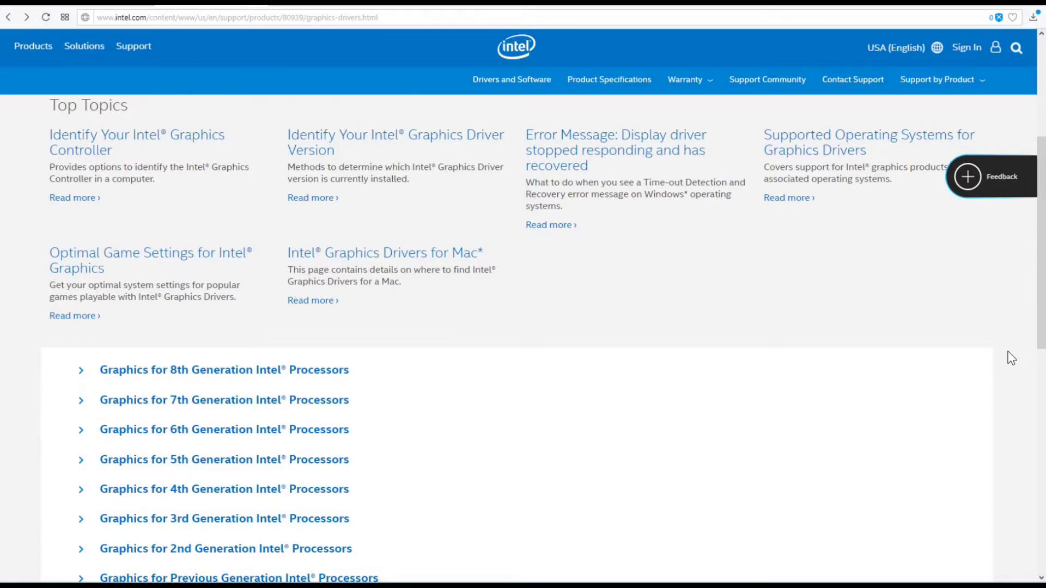
pyautogui.scroll(5, 1011, 357)
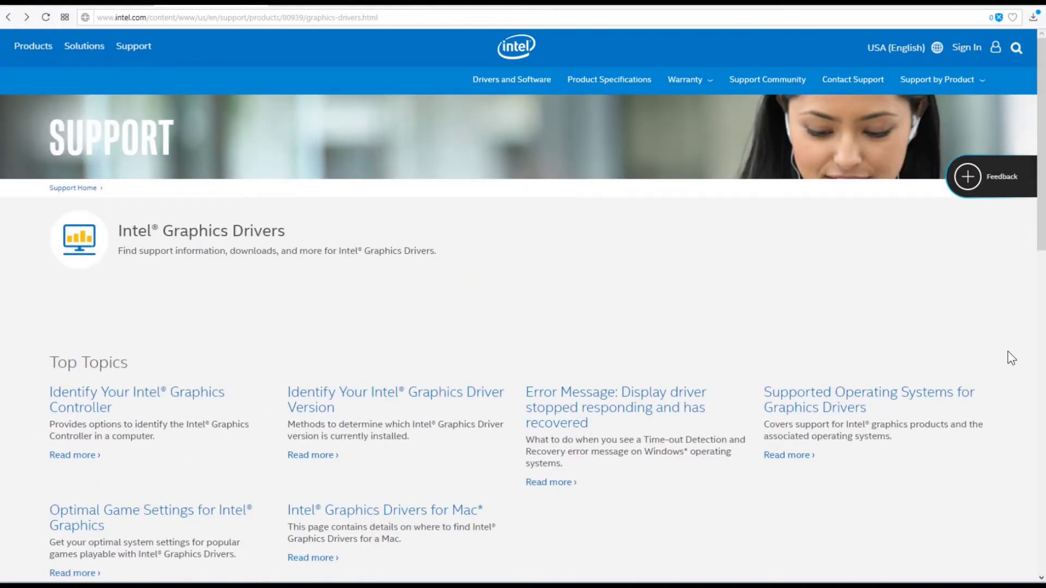
pyautogui.scroll(-2, 1011, 358)
pyautogui.scroll(-6, 1010, 357)
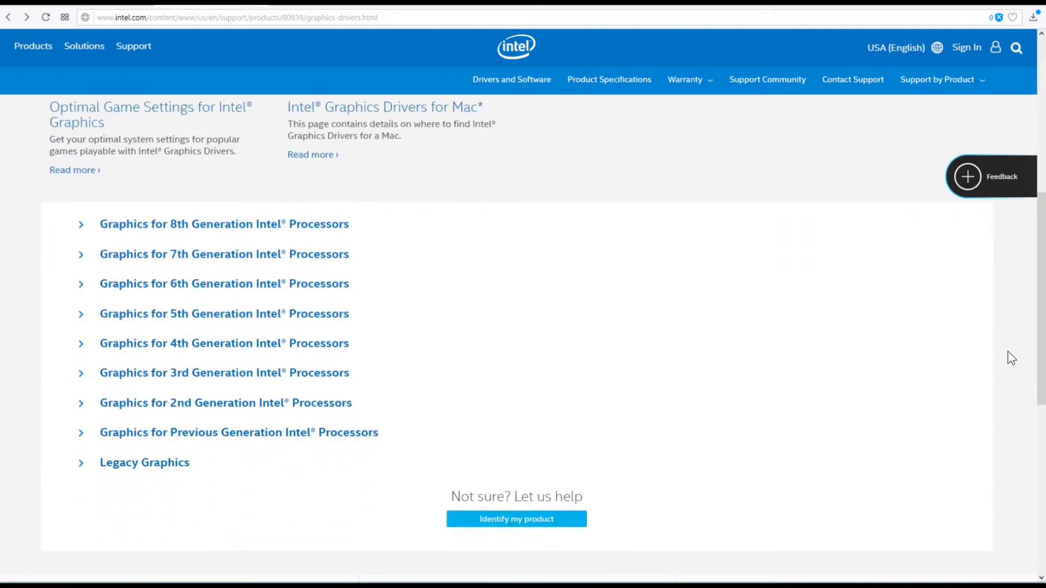
pyautogui.scroll(-7, 1011, 357)
pyautogui.scroll(7, 1011, 357)
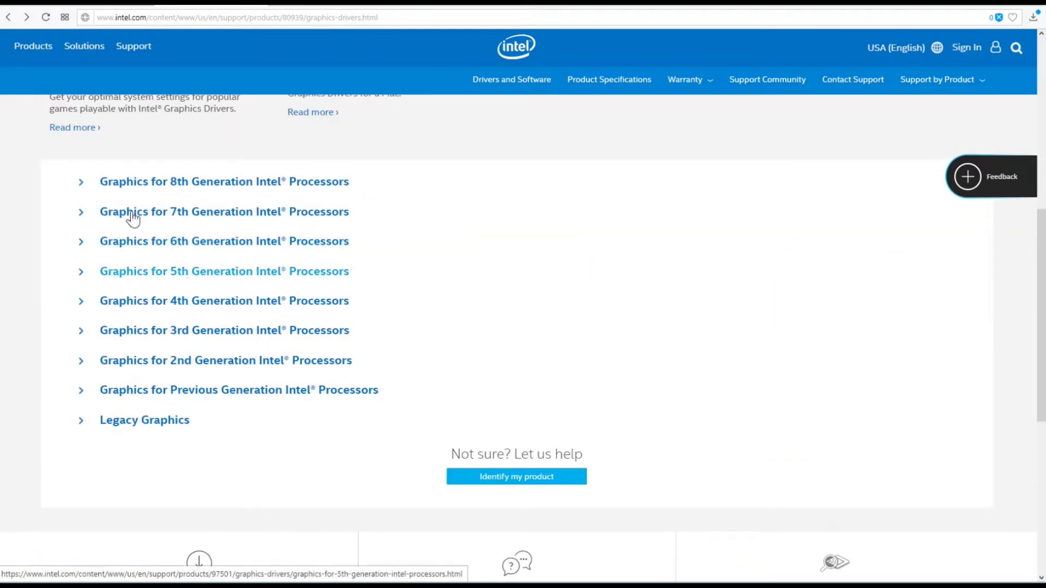
pyautogui.click(82, 213)
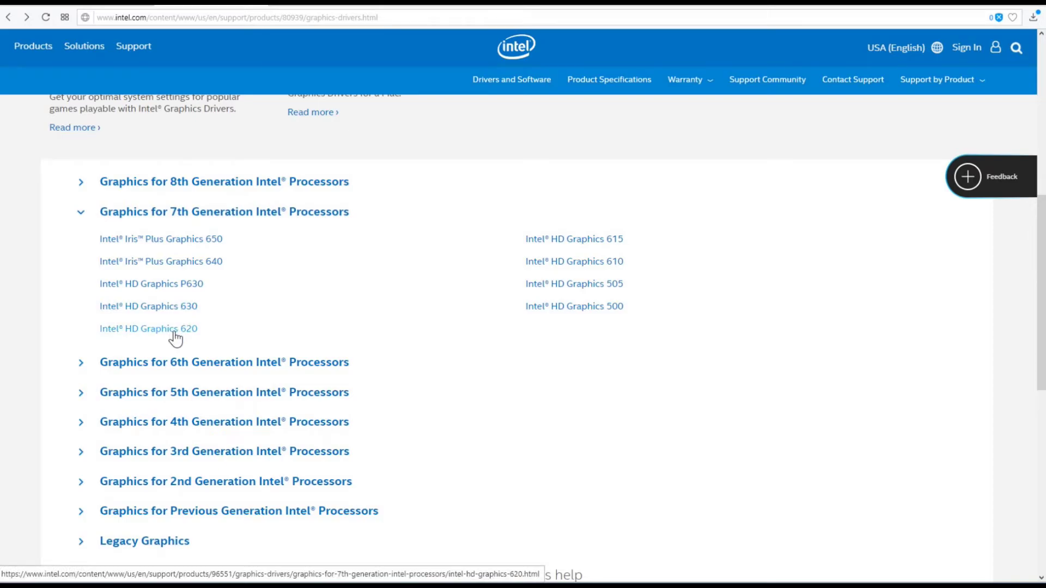
pyautogui.click(142, 367)
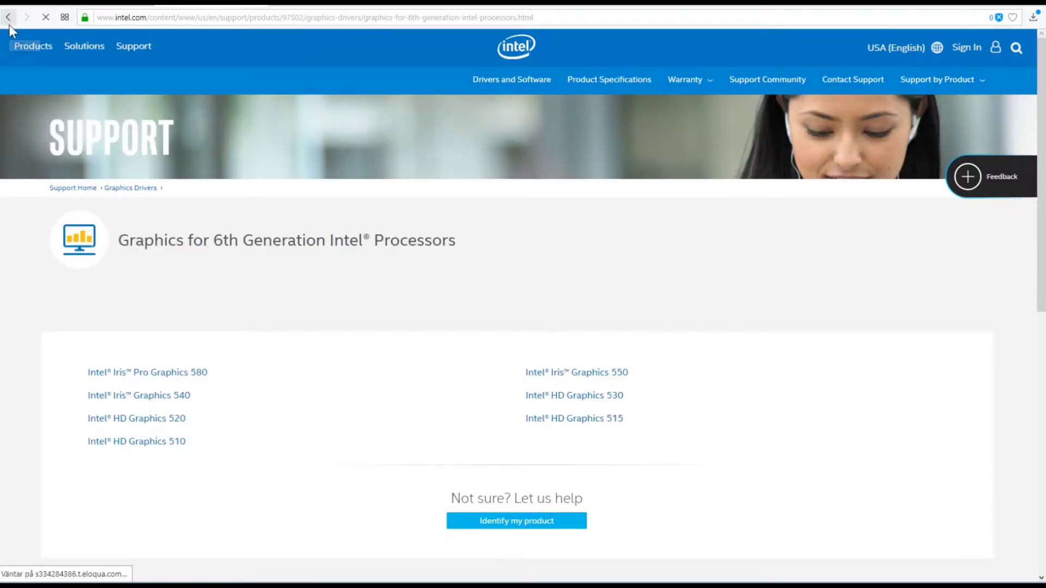
# - Return to Graphics Drivers and expand the 5th, 4th, 3rd, 2nd and Previous Generation lists
pyautogui.click(9, 25)
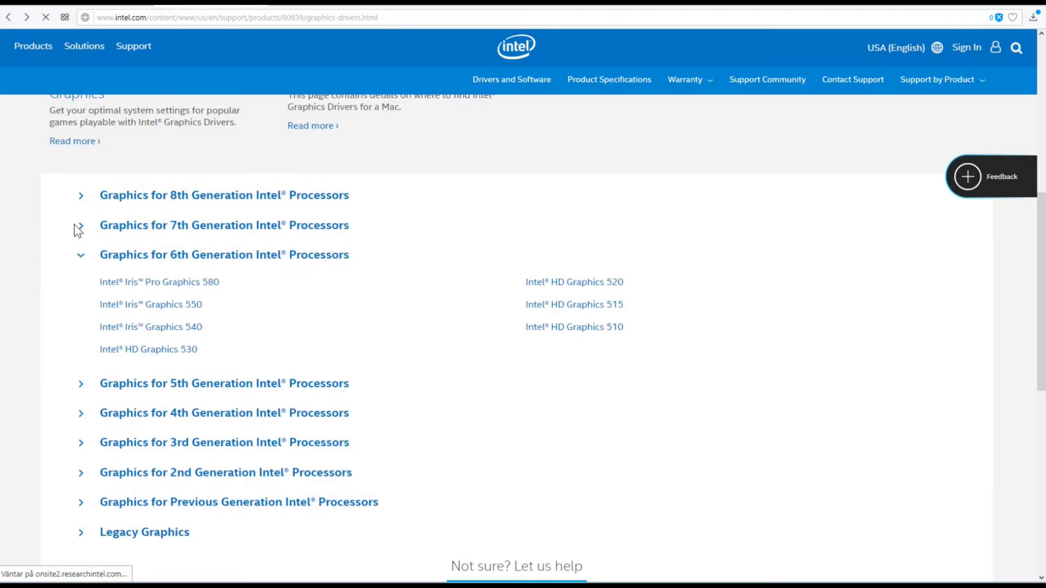
pyautogui.click(83, 373)
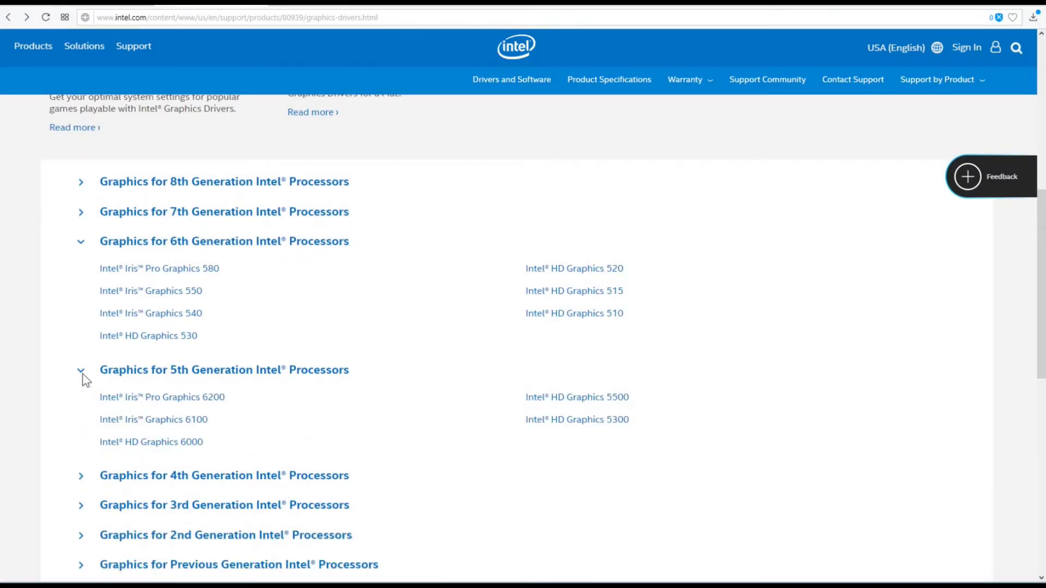
pyautogui.scroll(-3, 84, 374)
pyautogui.click(80, 289)
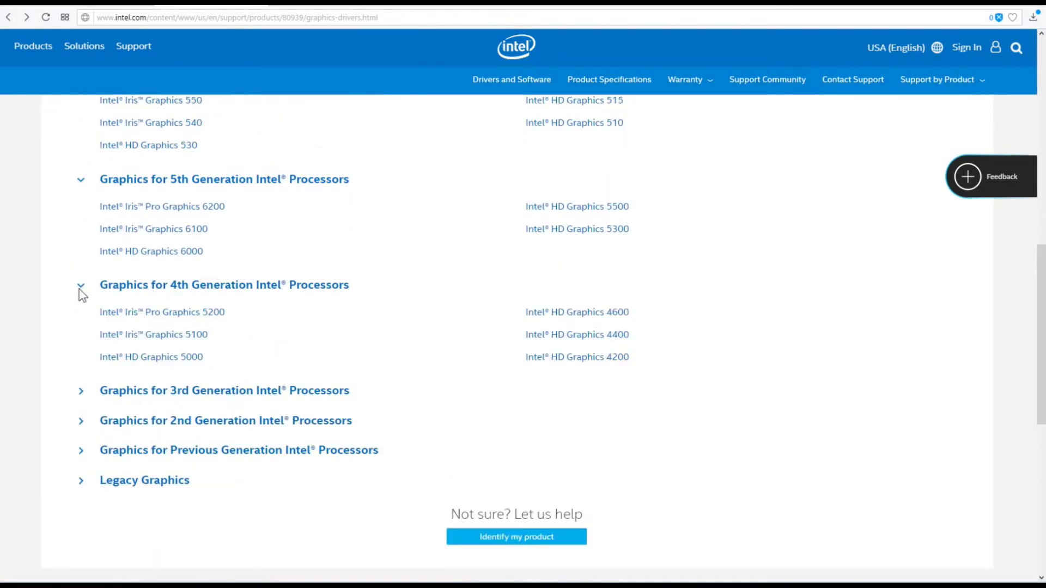
pyautogui.scroll(-3, 79, 289)
pyautogui.click(83, 241)
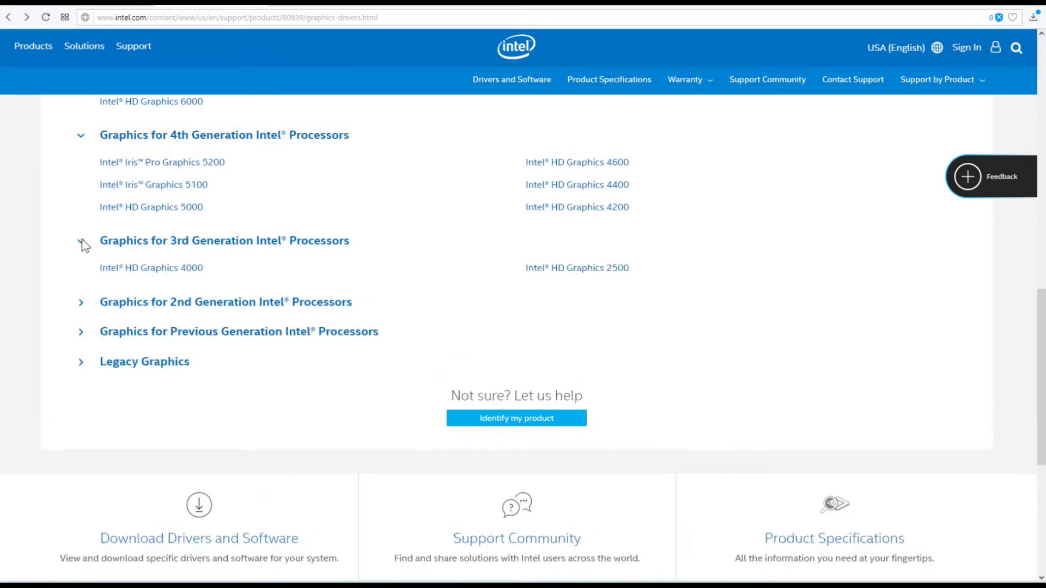
pyautogui.click(79, 304)
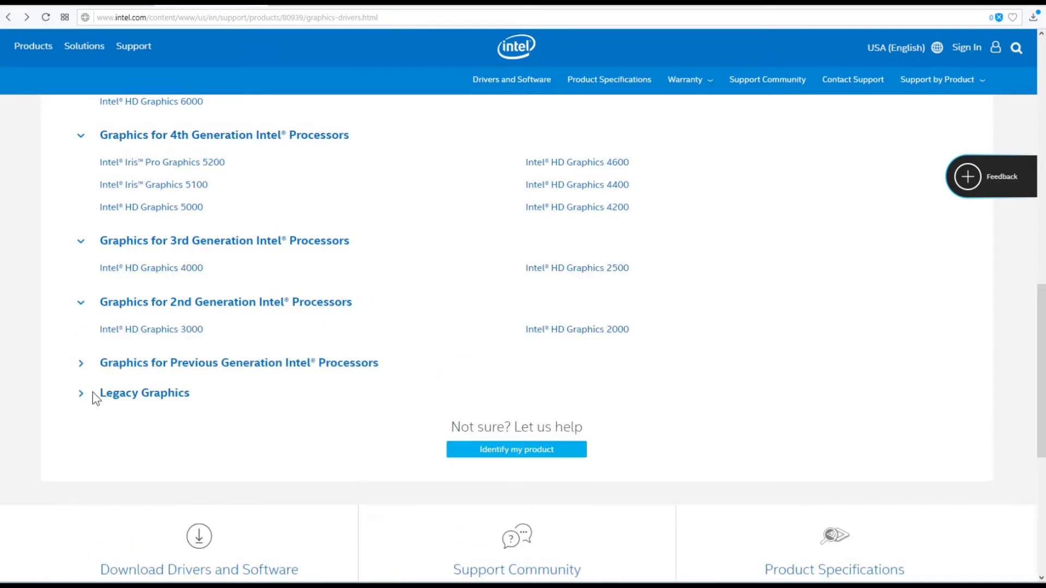
pyautogui.click(82, 365)
# - Expand the 7th and 8th Generation lists, close the adapter properties and minimize Settings
pyautogui.scroll(7, 83, 371)
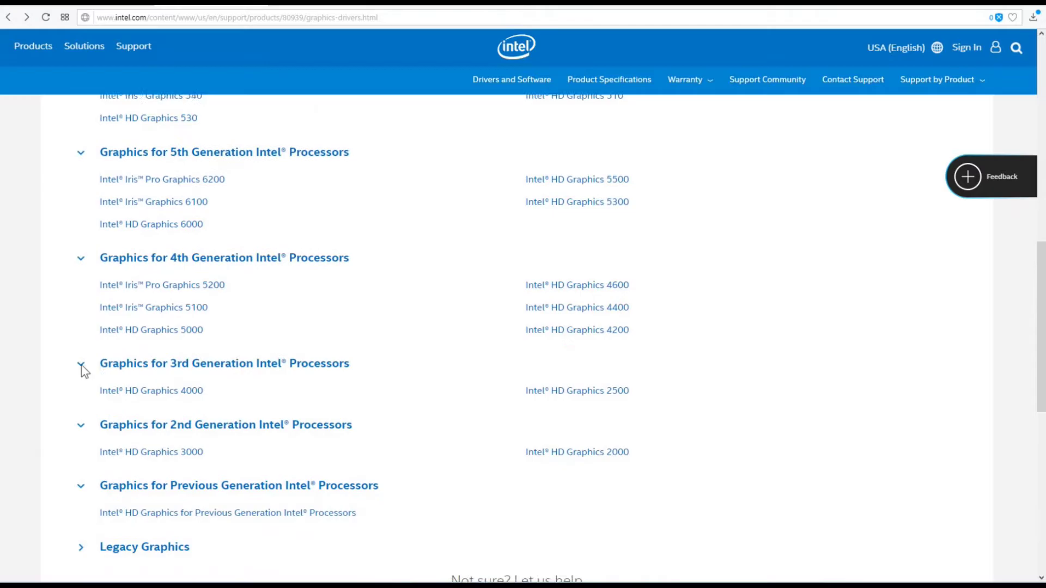
pyautogui.scroll(1, 83, 371)
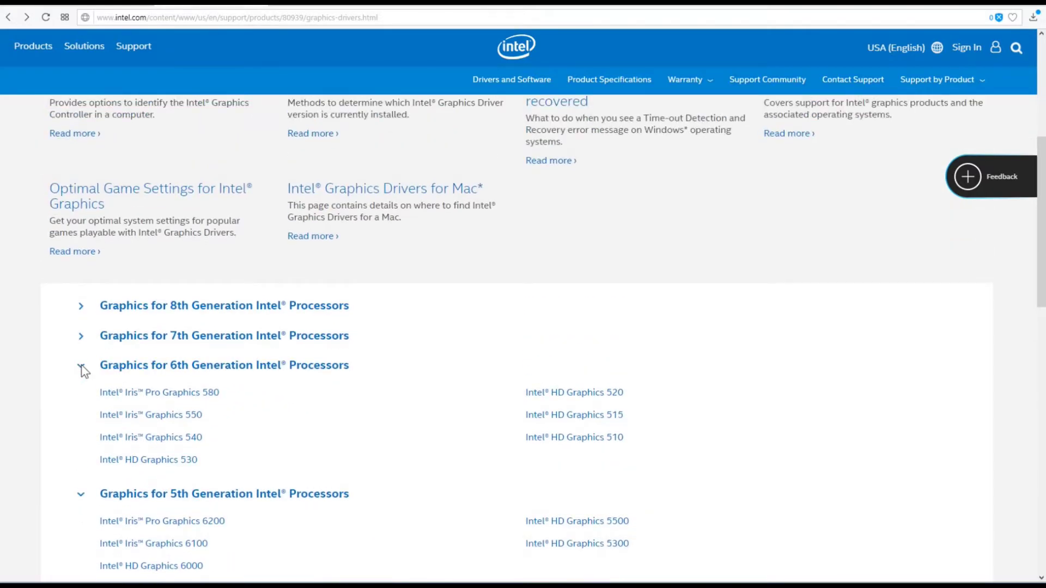
pyautogui.click(81, 336)
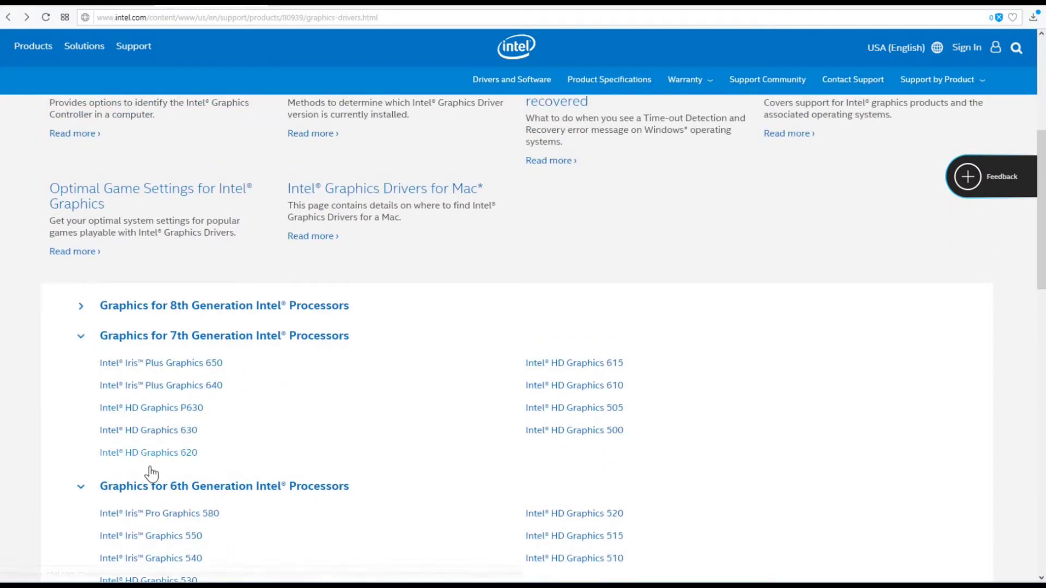
pyautogui.click(81, 306)
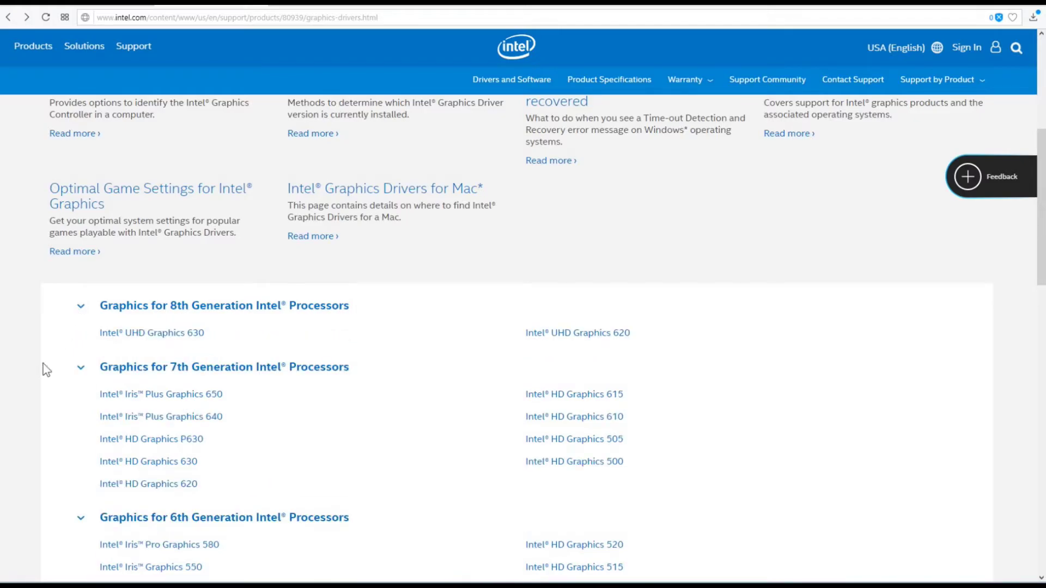
pyautogui.scroll(-1, 21, 449)
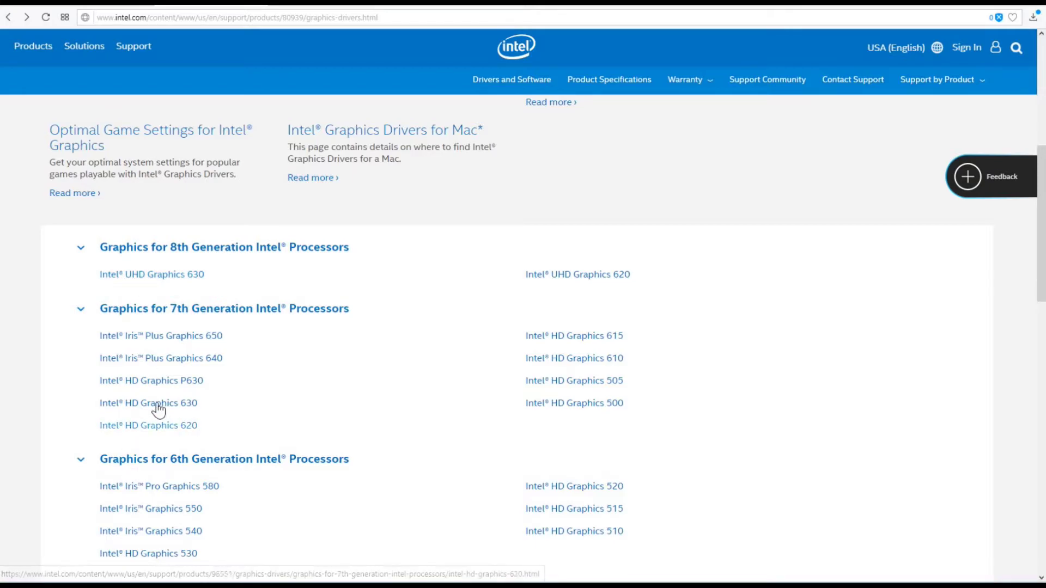
pyautogui.scroll(-2, 82, 405)
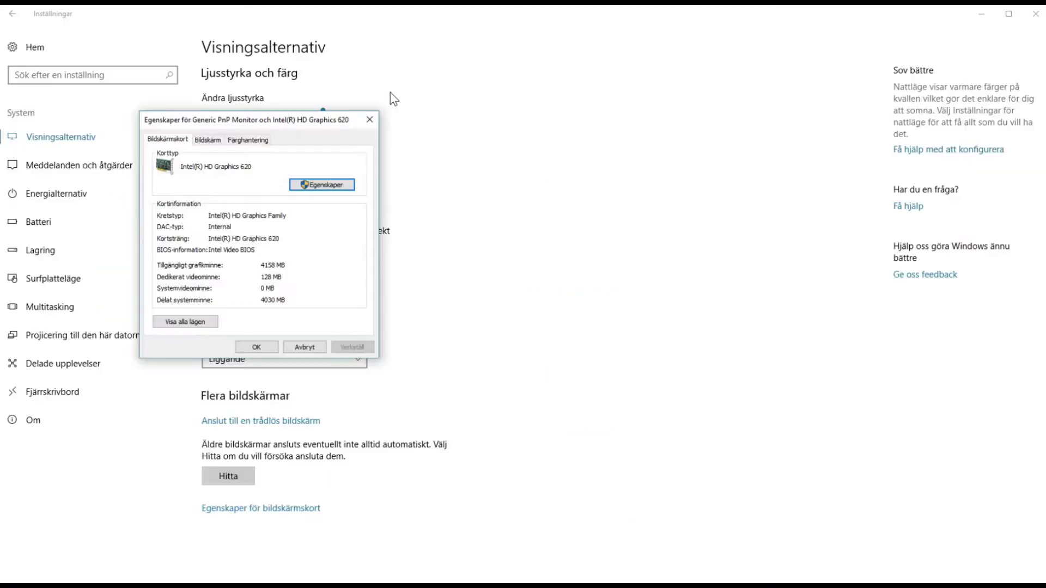
pyautogui.click(371, 119)
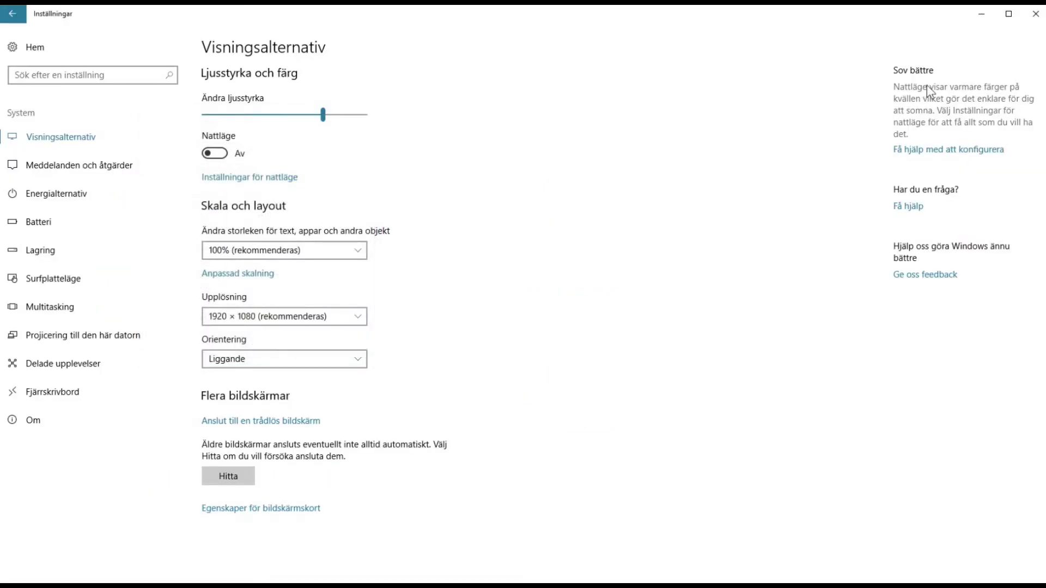
pyautogui.click(982, 14)
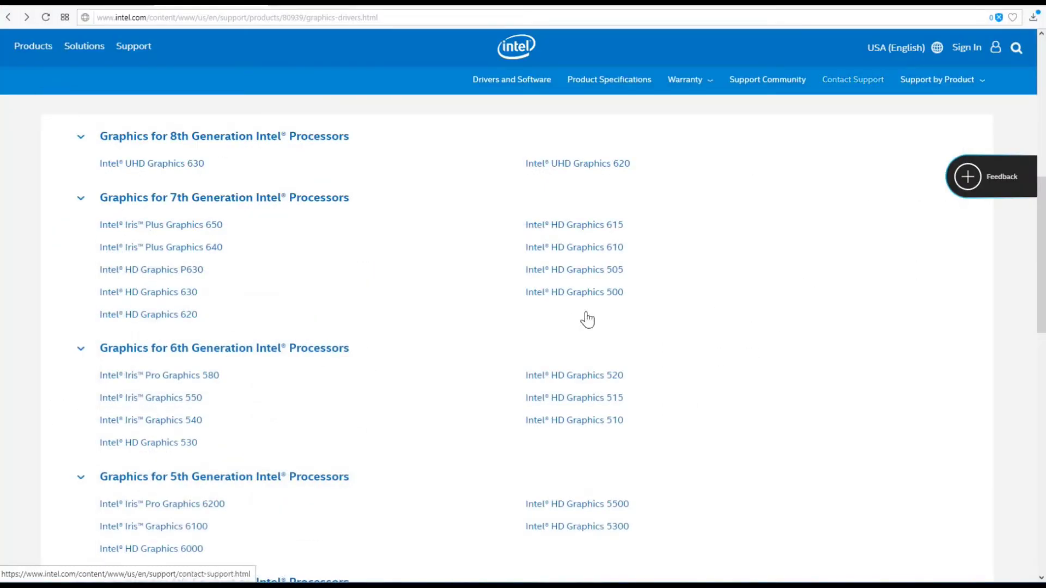
# - Open the Intel HD Graphics 620 support page and view all its downloads
pyautogui.click(174, 315)
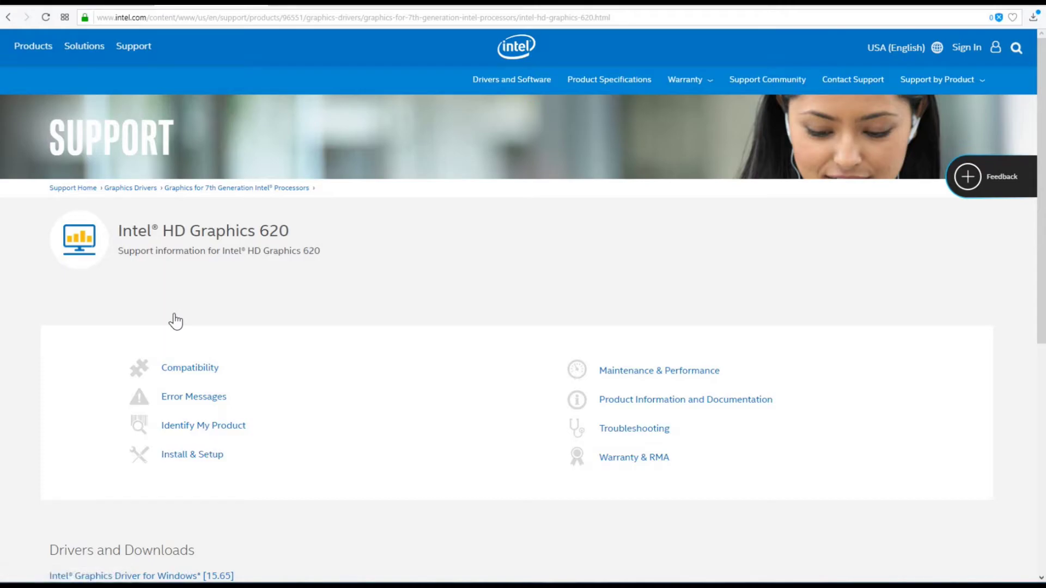
pyautogui.scroll(-3, 174, 321)
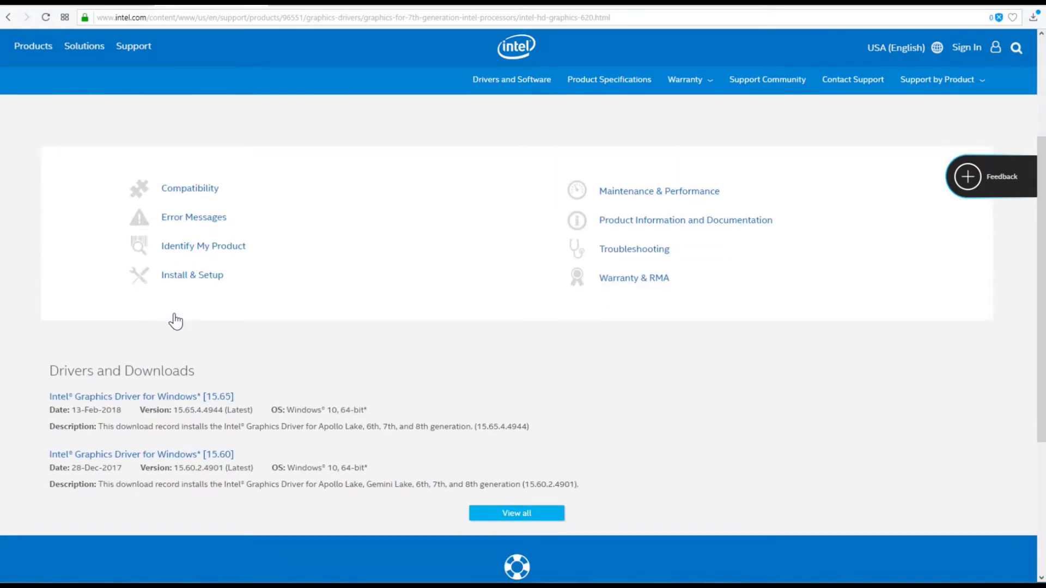
pyautogui.scroll(-3, 176, 322)
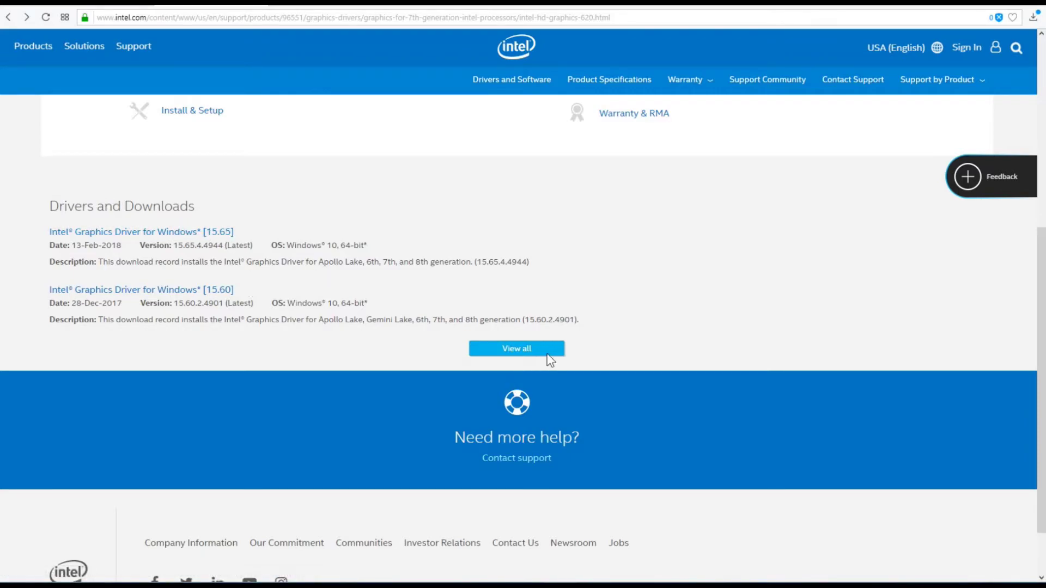
pyautogui.click(517, 349)
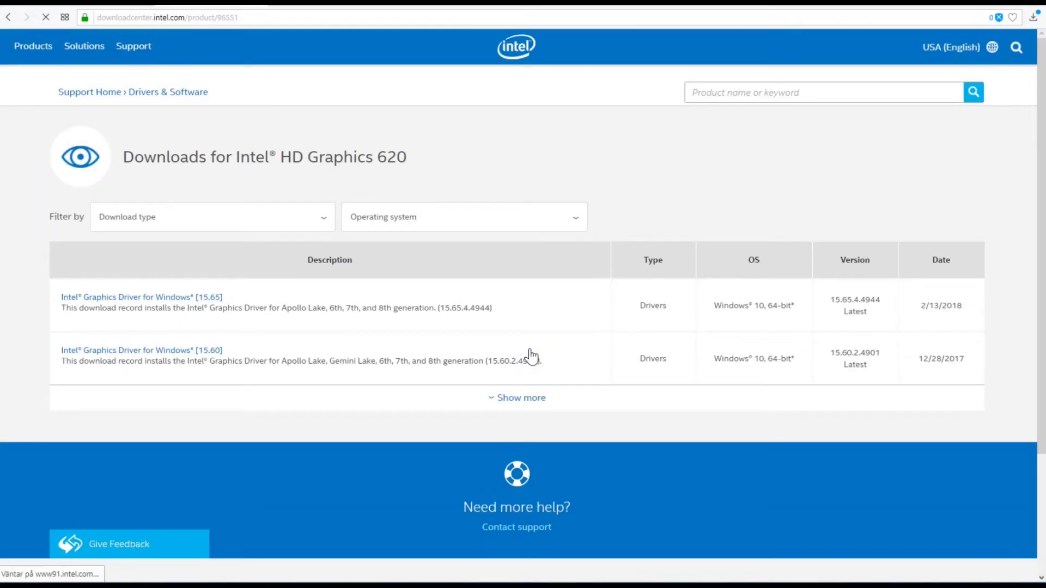
# - Filter the HD Graphics 620 downloads to Drivers on Windows 10, 64-bit
pyautogui.click(271, 229)
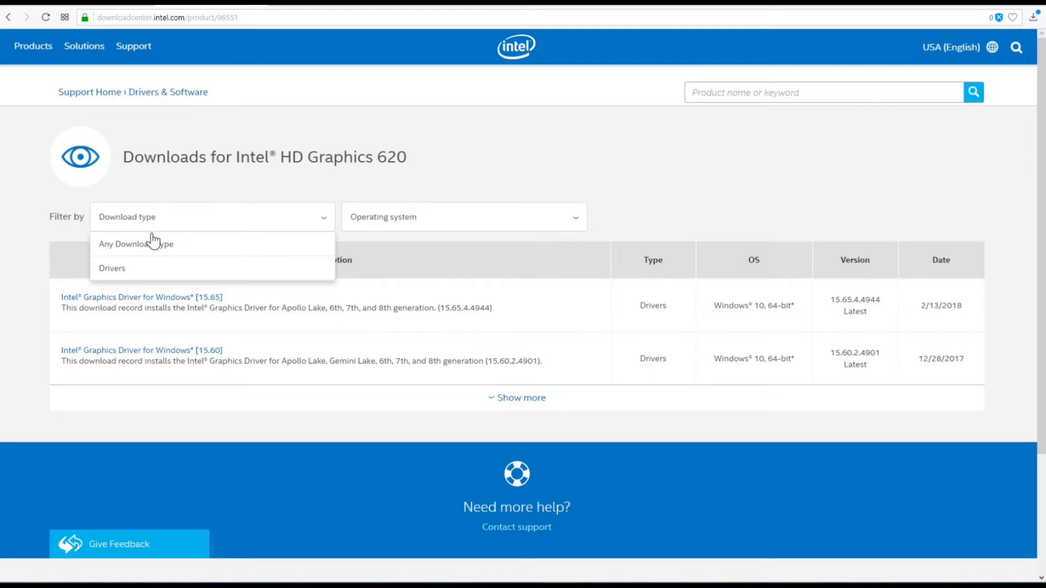
pyautogui.click(139, 270)
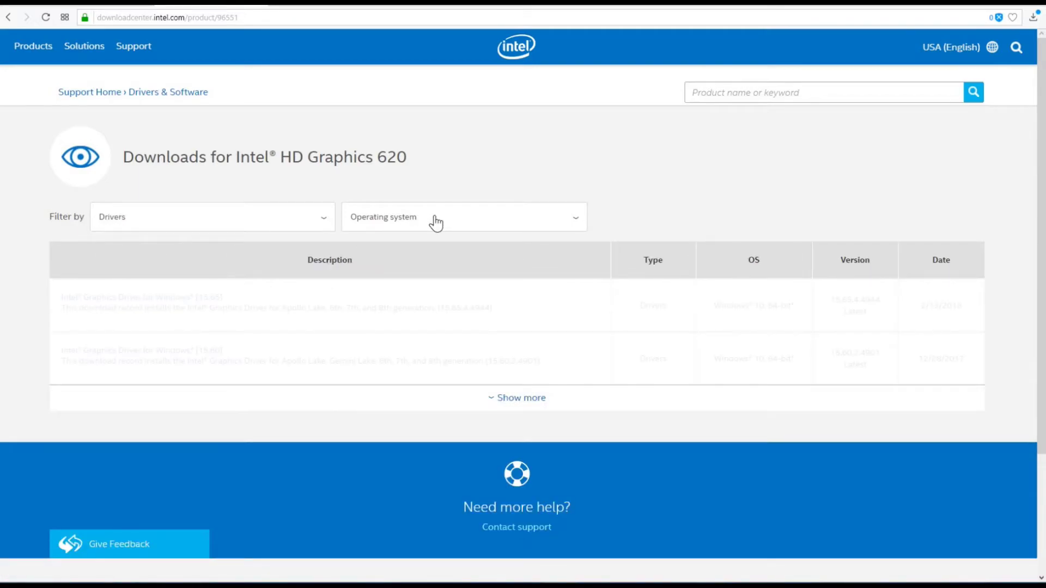
pyautogui.click(432, 222)
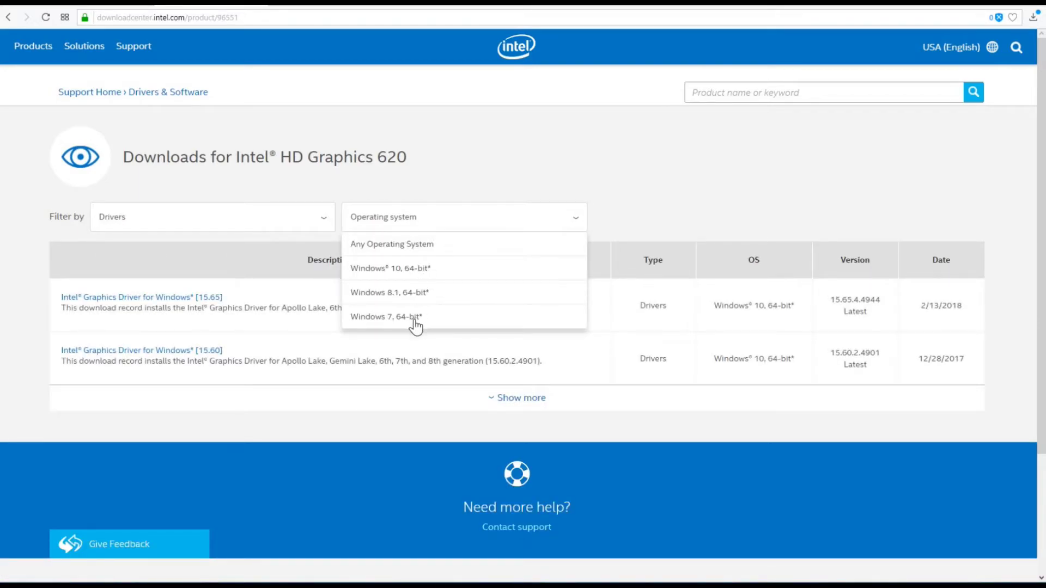
pyautogui.click(411, 269)
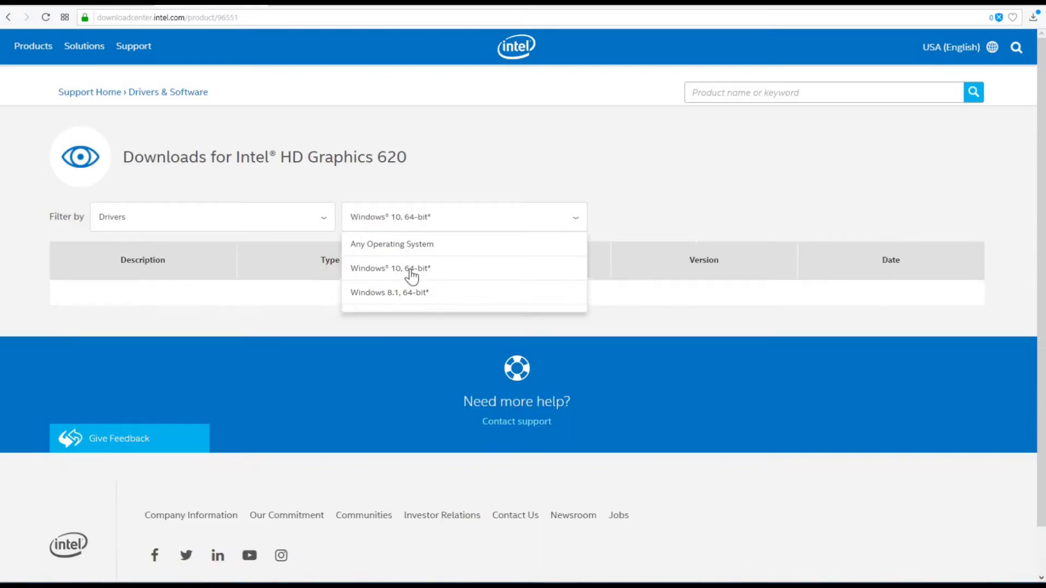
# - Include older driver versions and open the Intel Graphics Driver for Windows 15.65 page
pyautogui.scroll(-3, 412, 275)
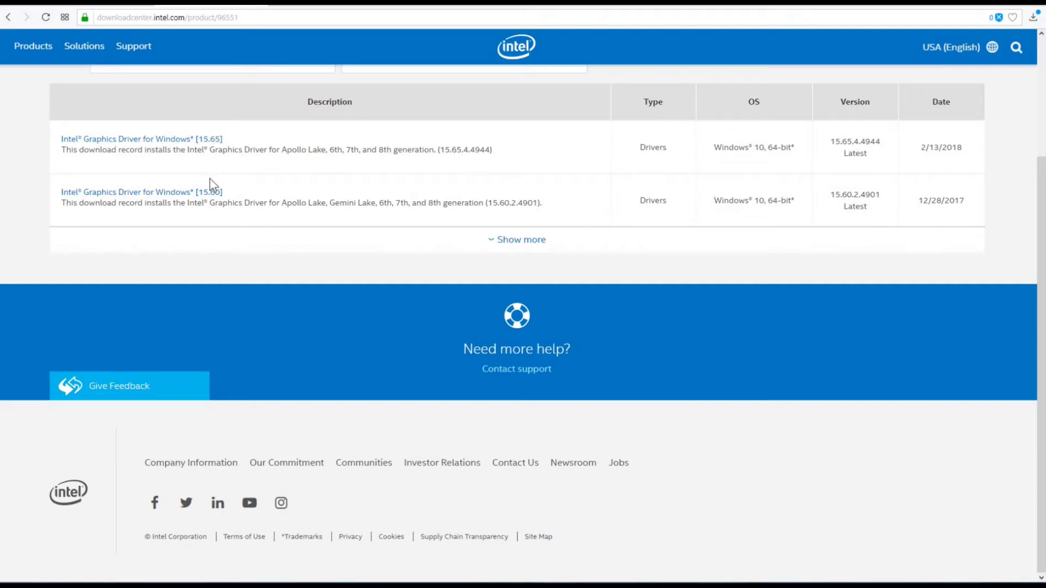
pyautogui.click(493, 240)
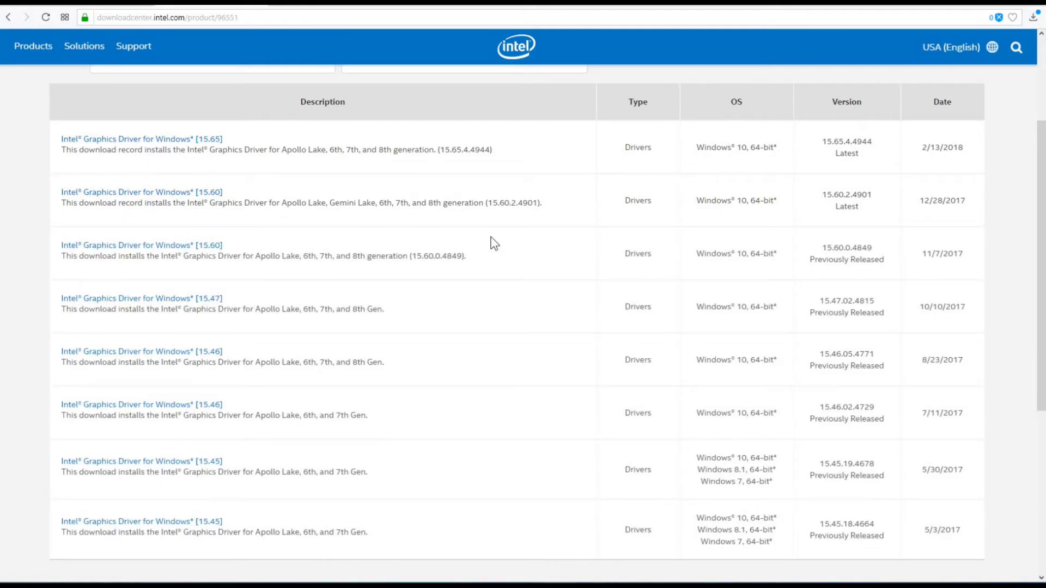
pyautogui.scroll(-2, 493, 243)
pyautogui.scroll(1, 493, 243)
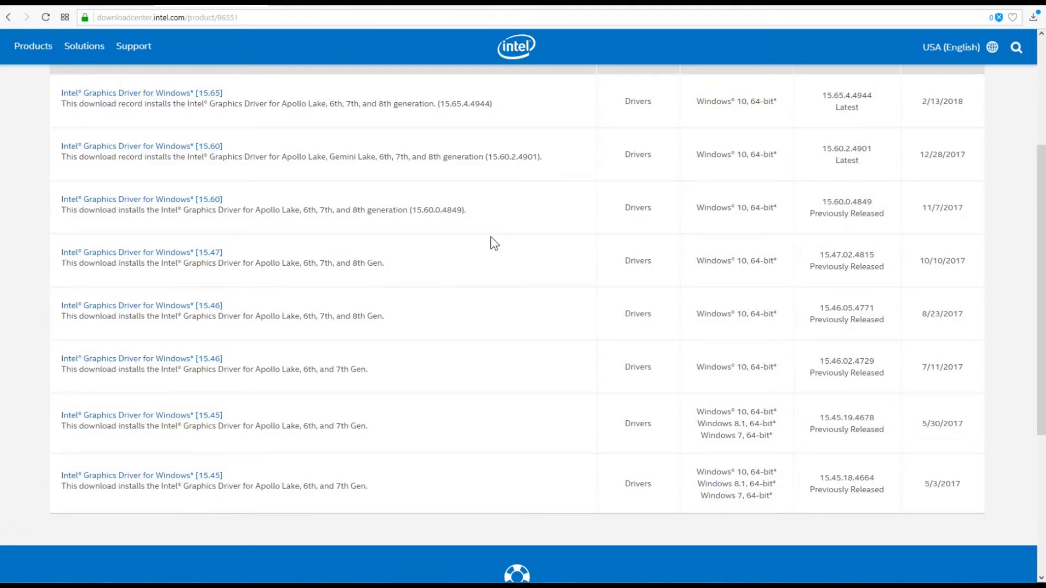
pyautogui.scroll(4, 494, 243)
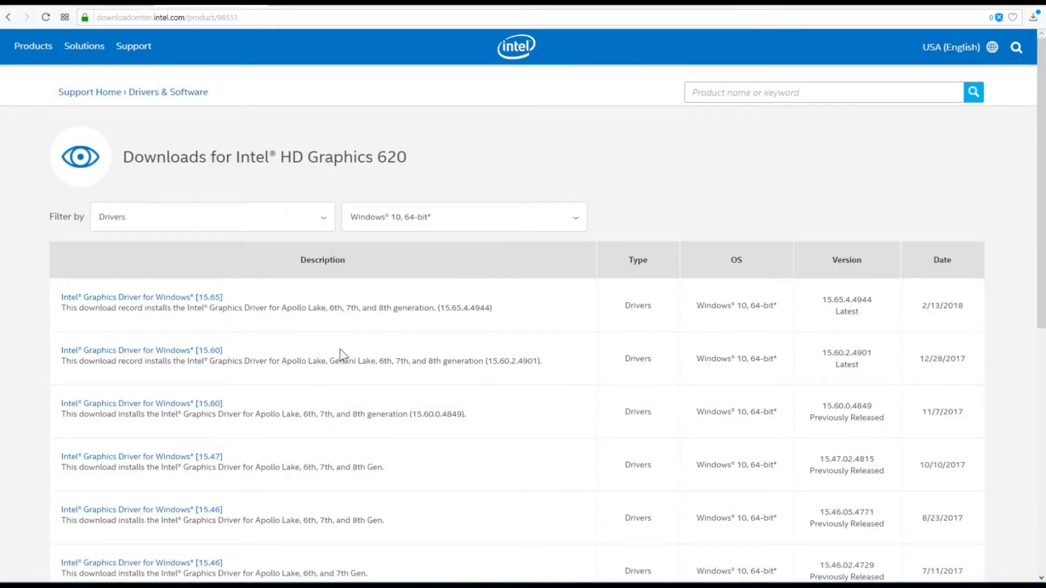
pyautogui.click(181, 300)
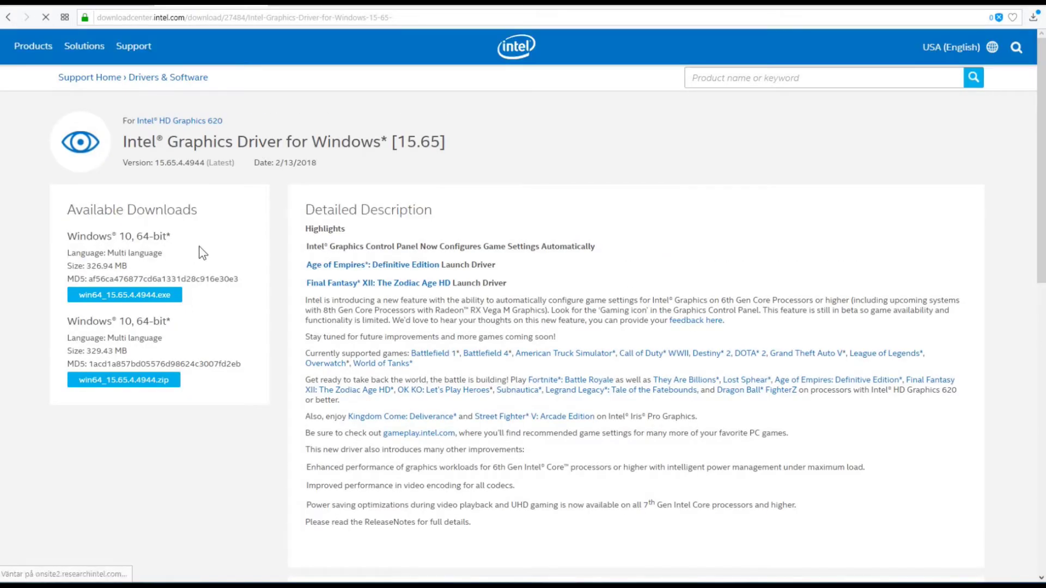
# - Download the win64_15.65.4.4944.exe installer, bringing up a save dialog for Skrivbord
pyautogui.click(152, 299)
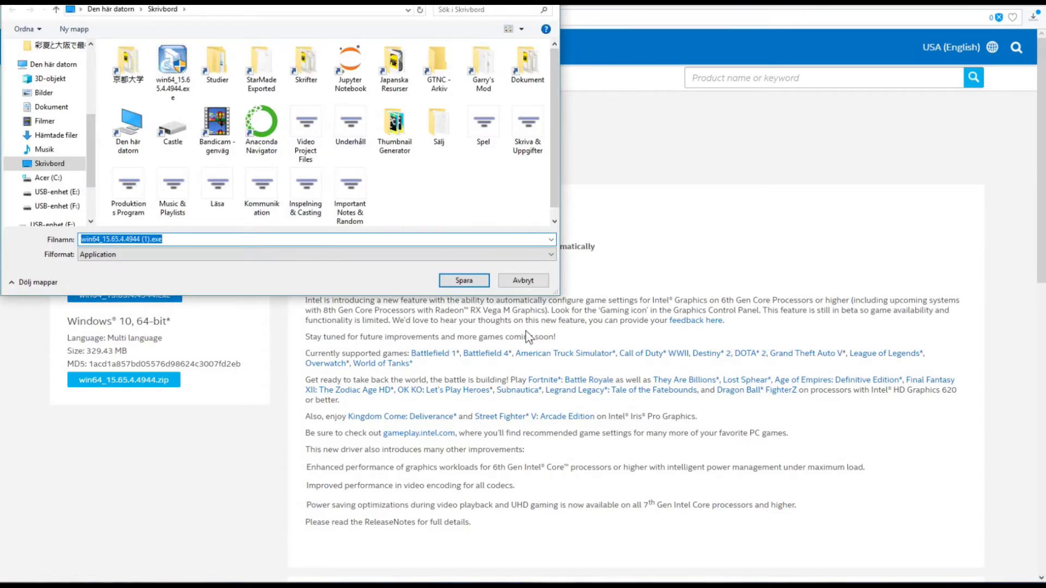
# - Cancel saving win64_15.65.4.4944 (1).exe, returning to the 15.65 download page
pyautogui.click(539, 280)
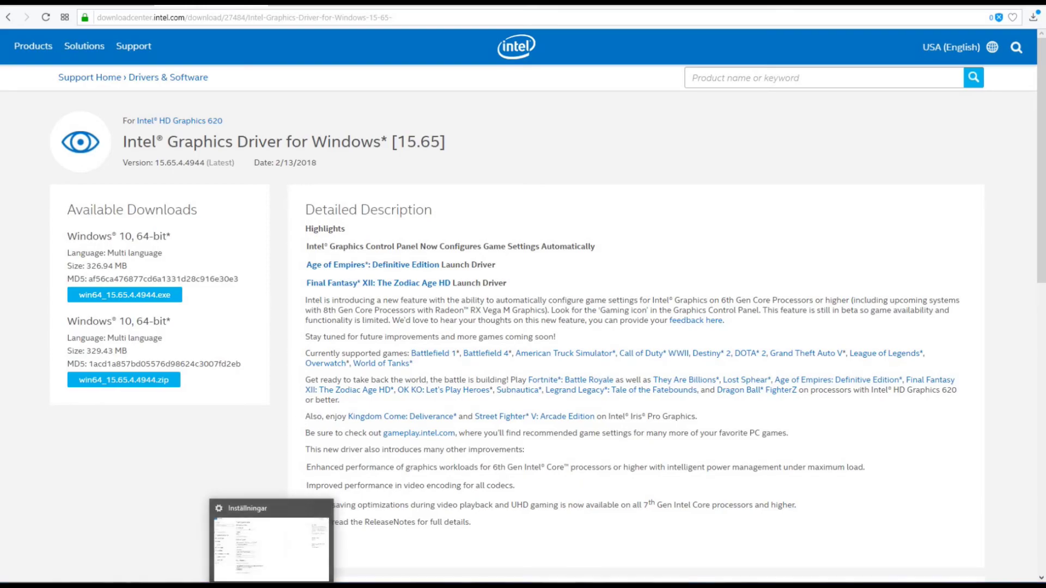
# - Bring Settings forward, reopen the graphics adapter properties, then go back to the Settings home page
pyautogui.click(316, 545)
pyautogui.click(308, 508)
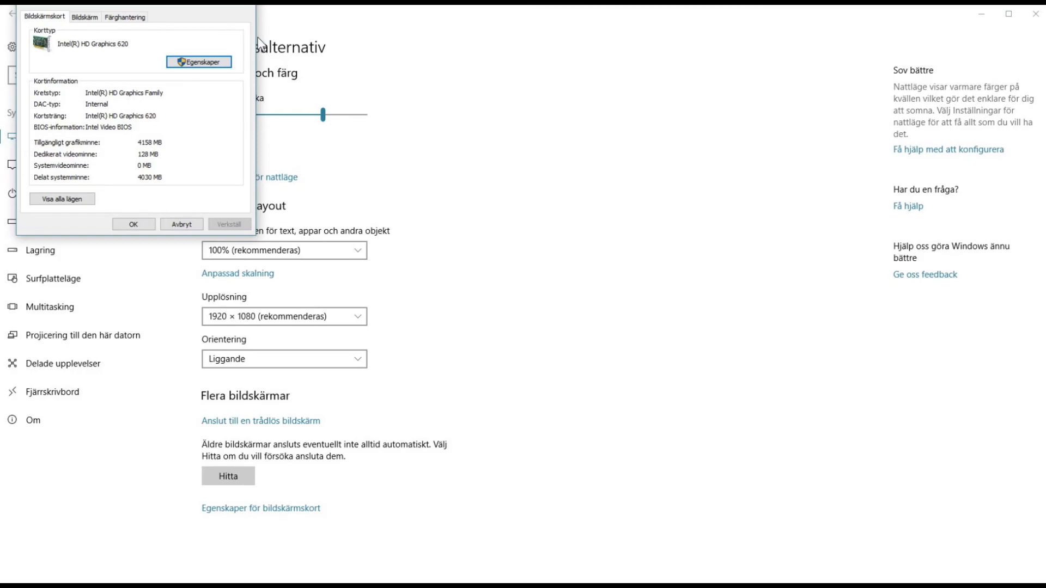
pyautogui.click(425, 73)
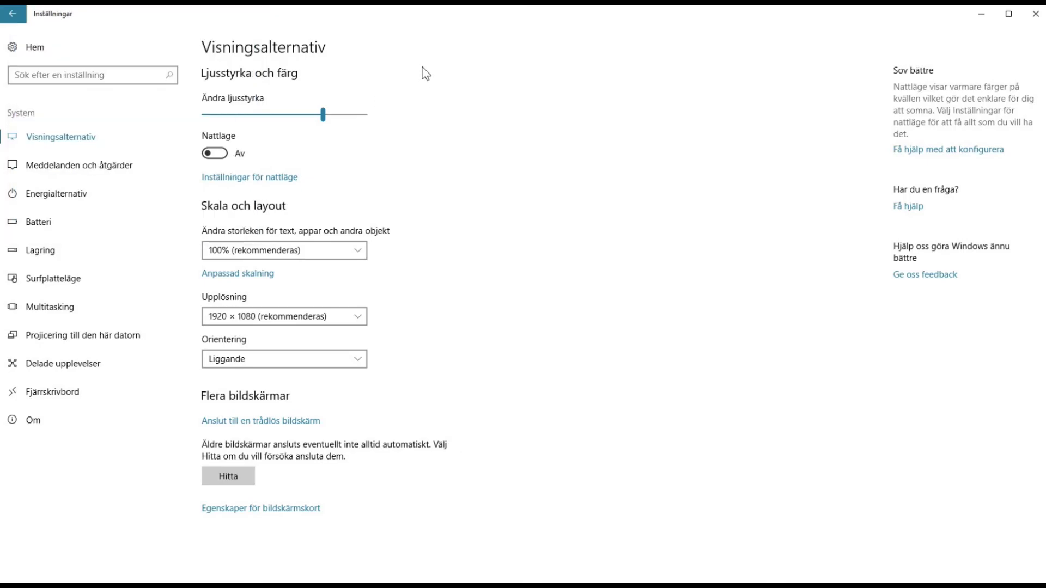
pyautogui.click(12, 15)
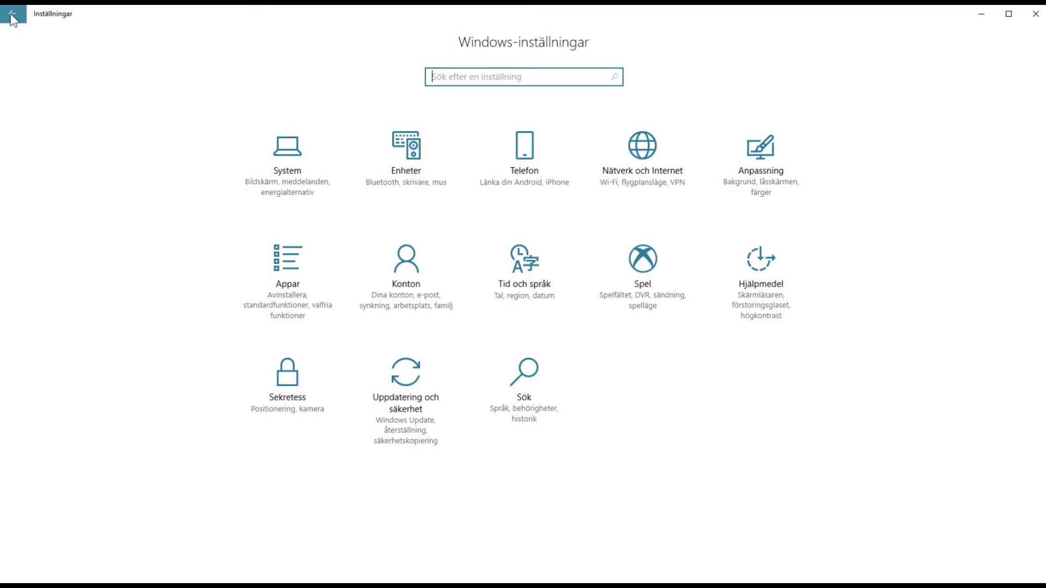